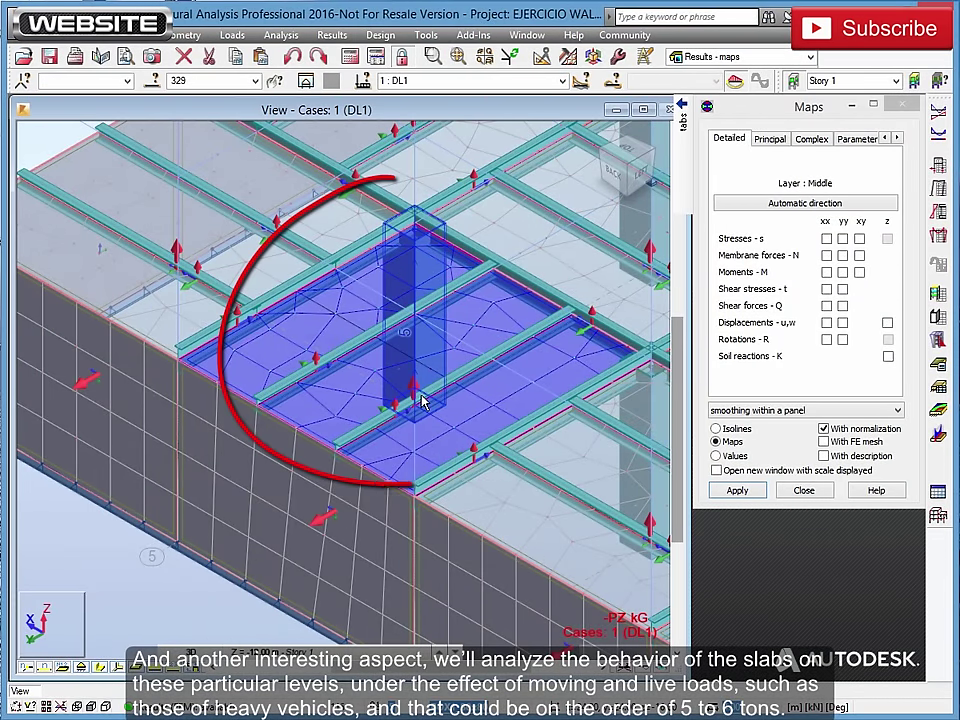
Switch the slab results map to load case 17: COMB1-.
scroll(420, 399, "up", 3)
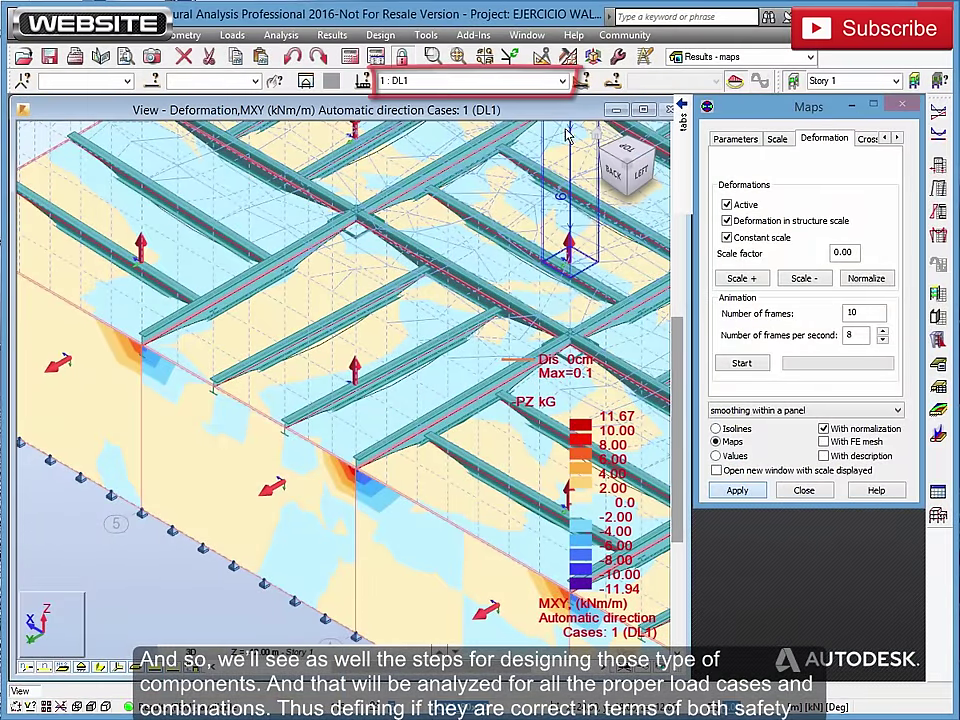
left_click(563, 82)
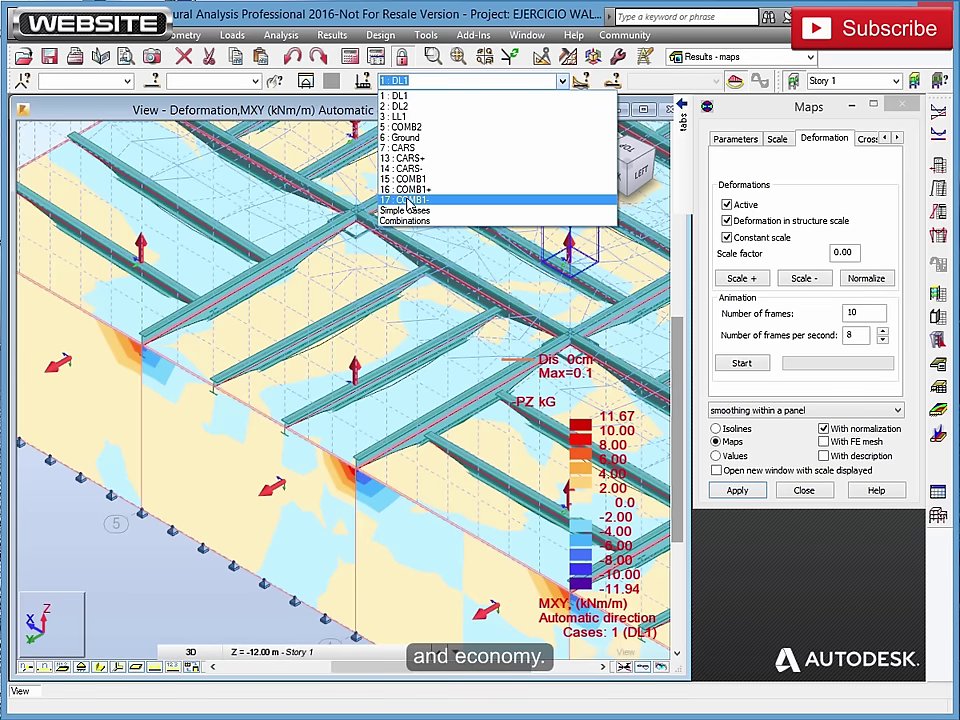
left_click(407, 200)
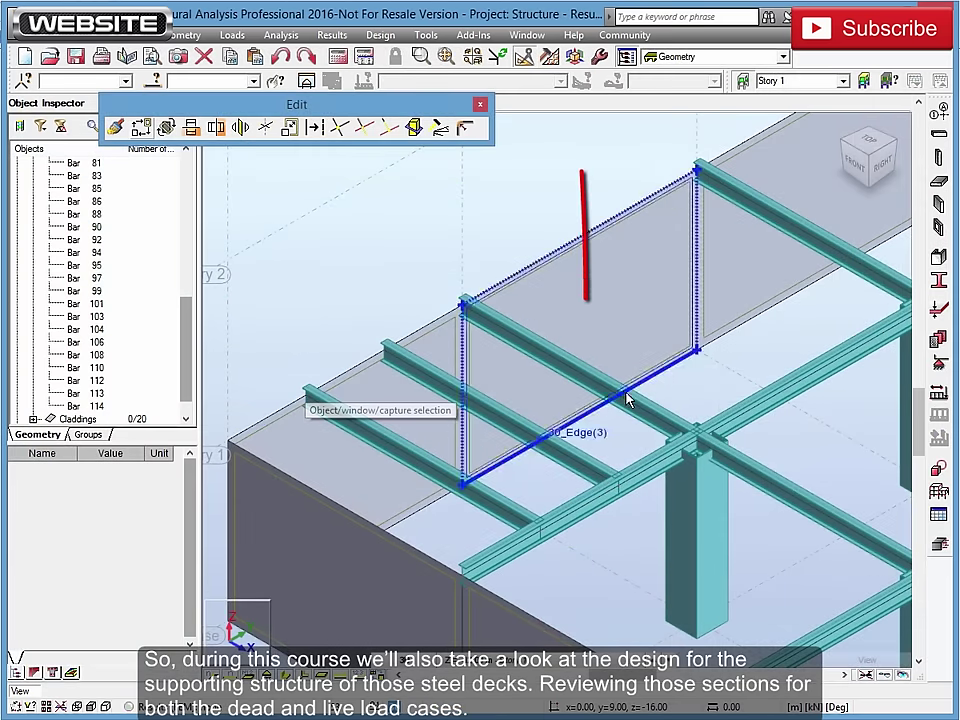
Select the steel beam running from the wall to the column, clear the selection, and close the Edit toolbar.
left_click(627, 400)
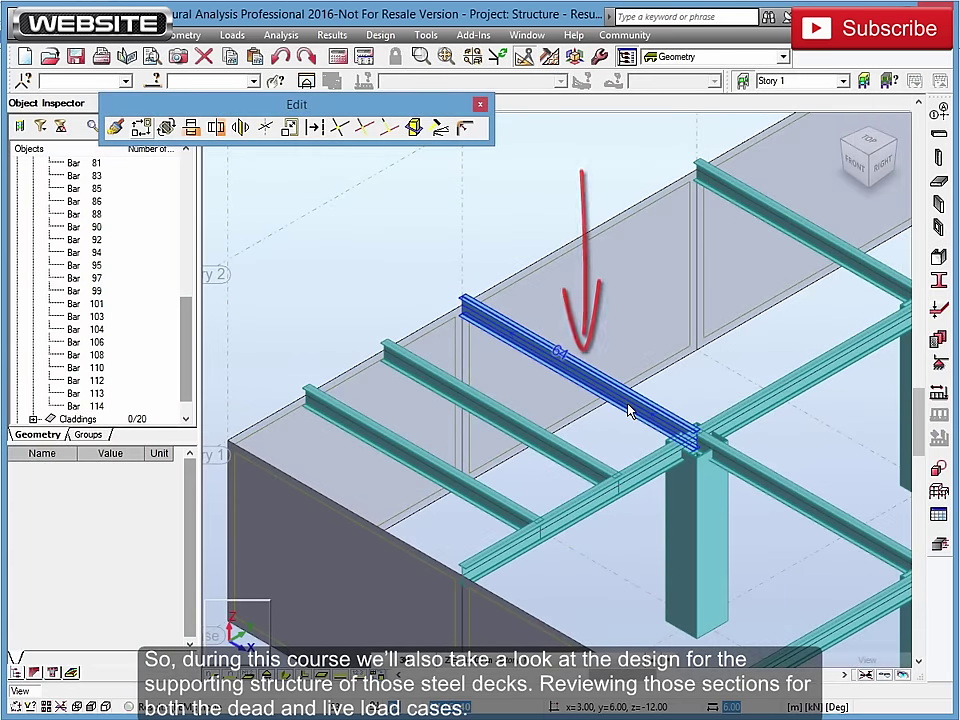
key("Escape")
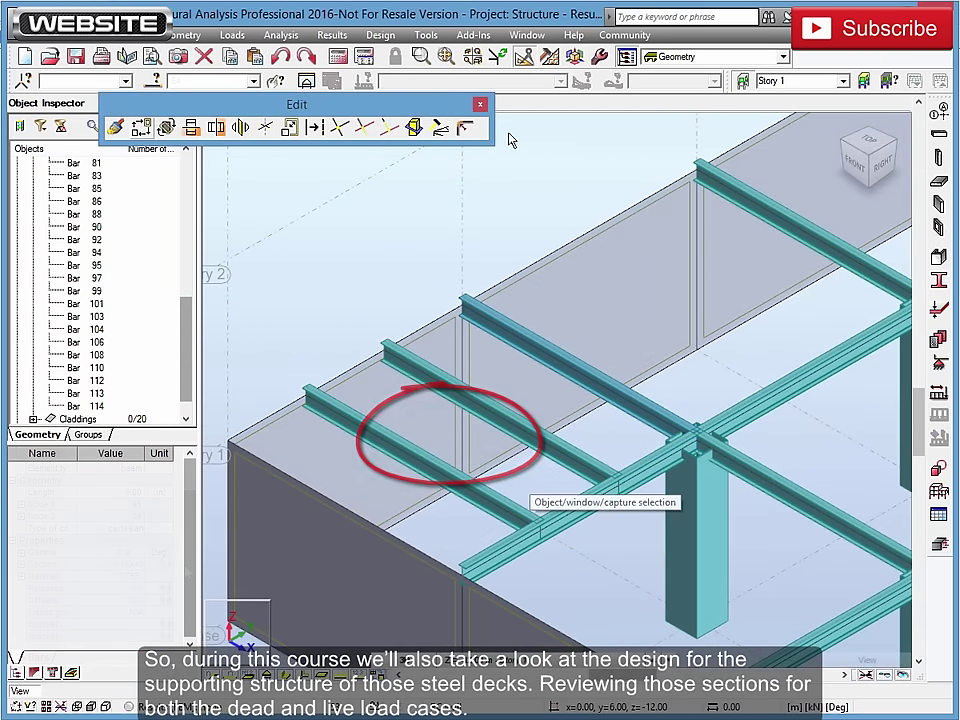
left_click(480, 103)
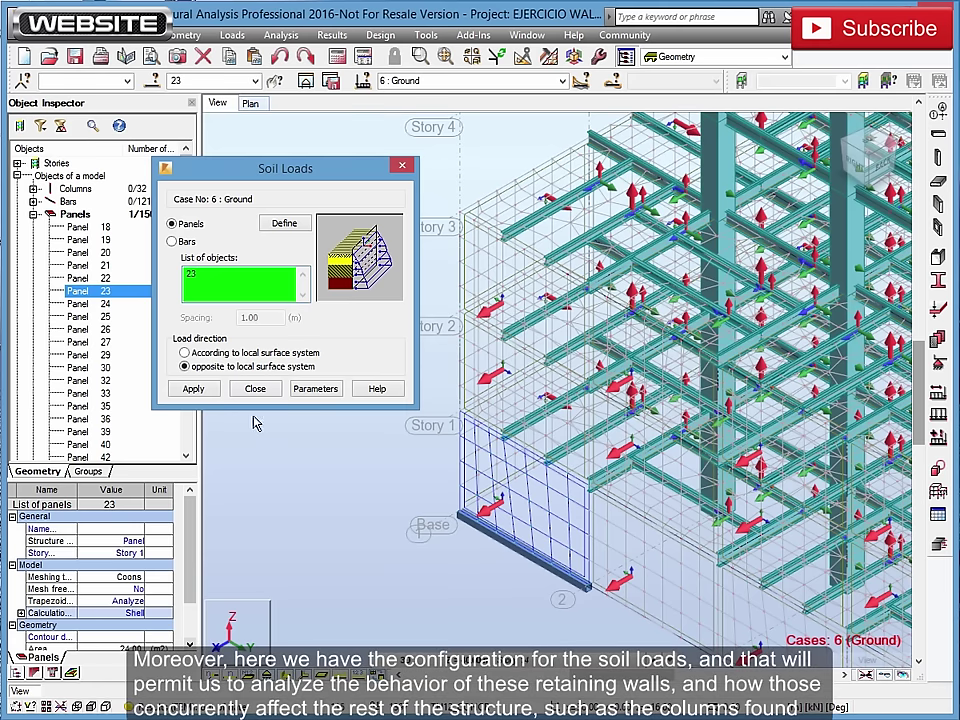
Open the soil pressure parameters for the Ground case on panel 23 and bring up the soil name choices for layer 1.
left_click(315, 390)
left_click(315, 390)
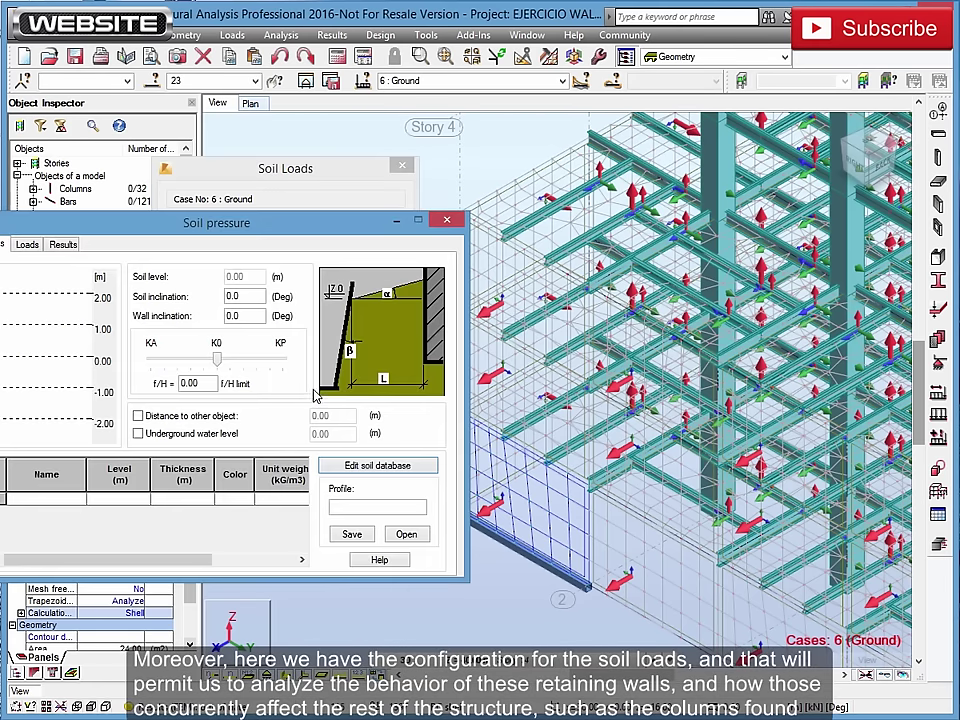
left_click_drag(120, 235, 293, 162)
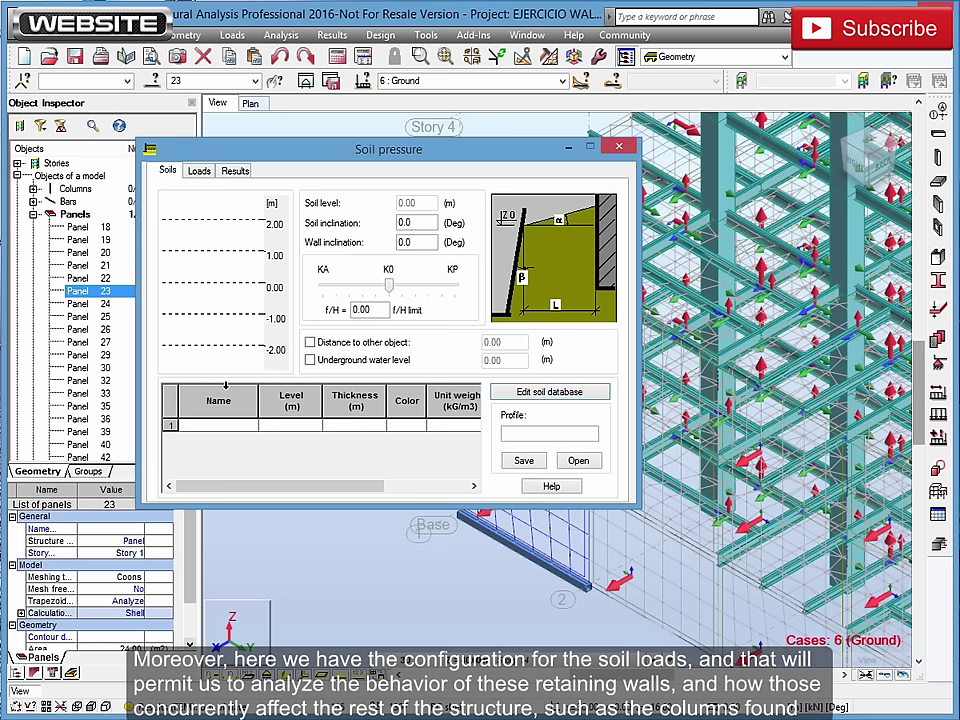
left_click(255, 430)
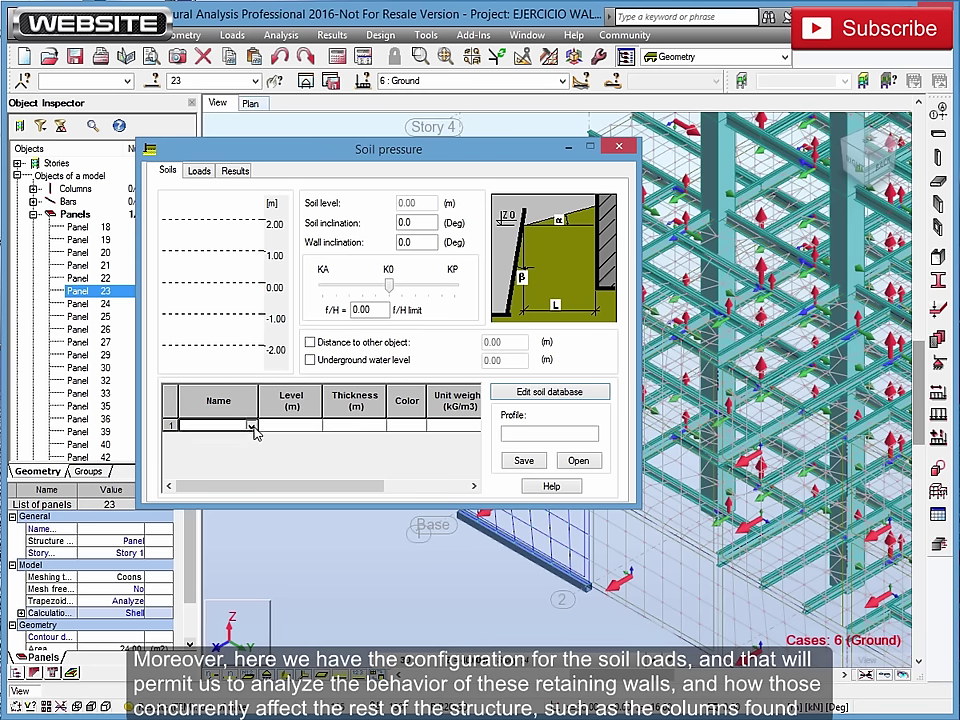
left_click(253, 432)
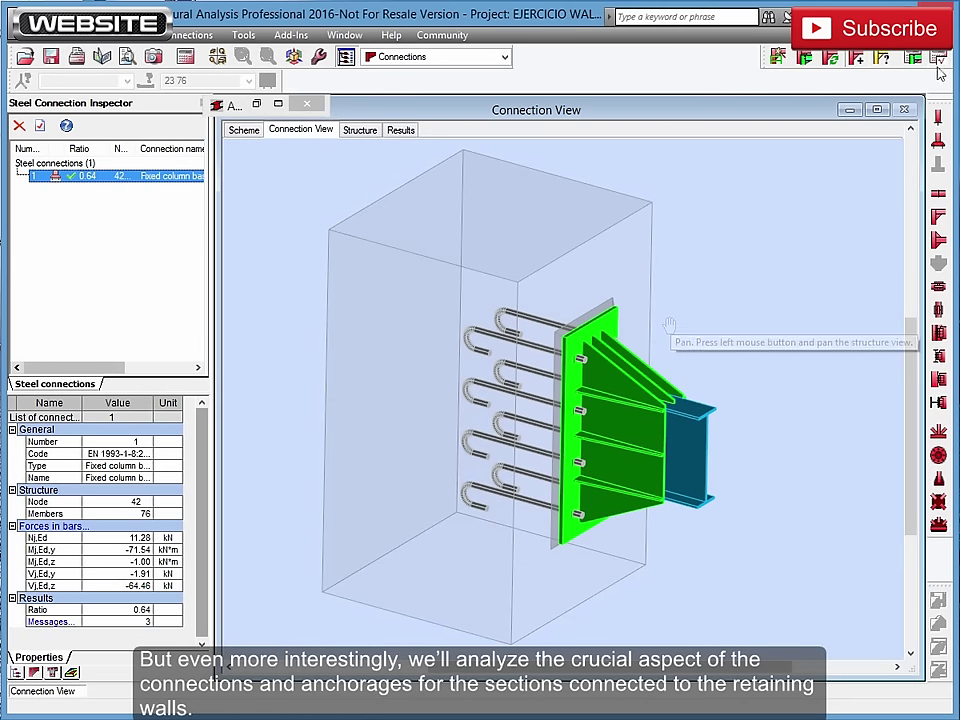
Check the weld parameters of the fixed column base connection and run its manual verification at node 42.
left_click(706, 48)
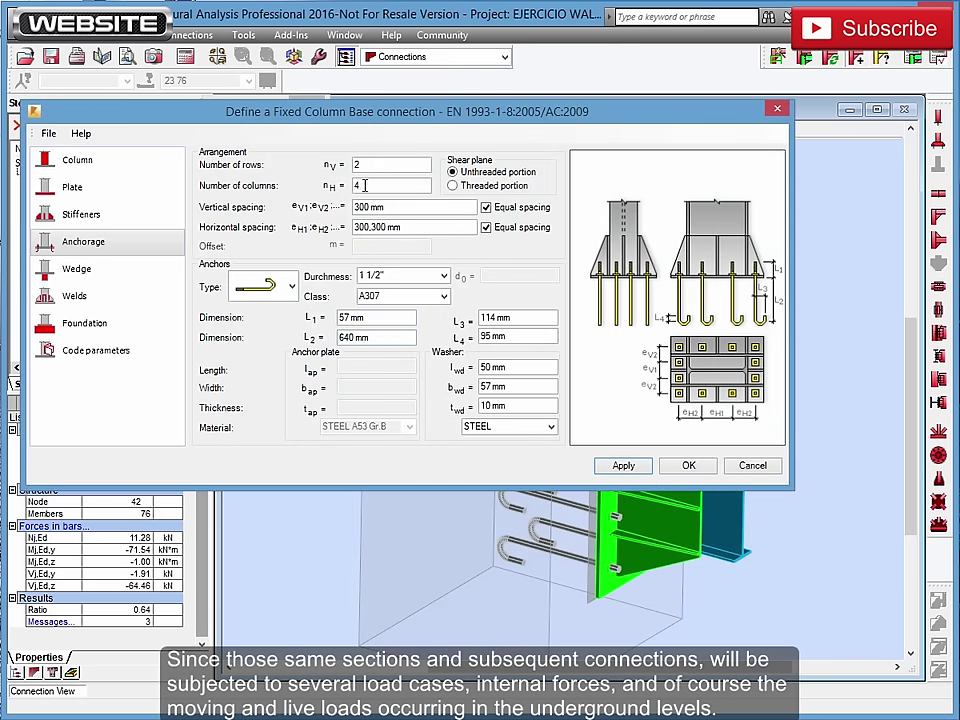
left_click_drag(680, 121, 335, 184)
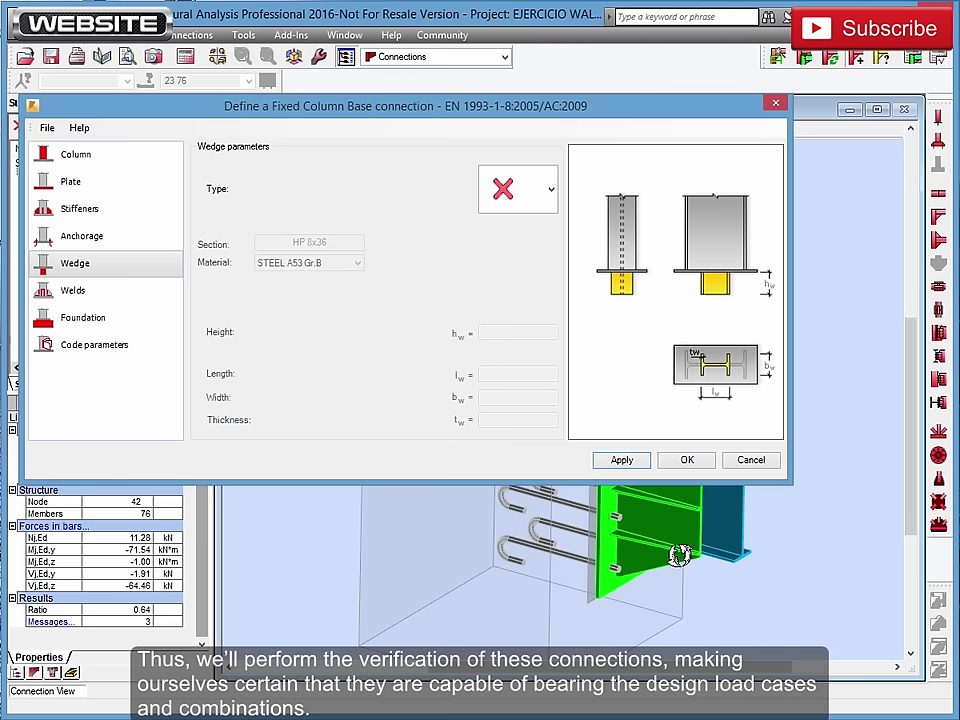
left_click(79, 300)
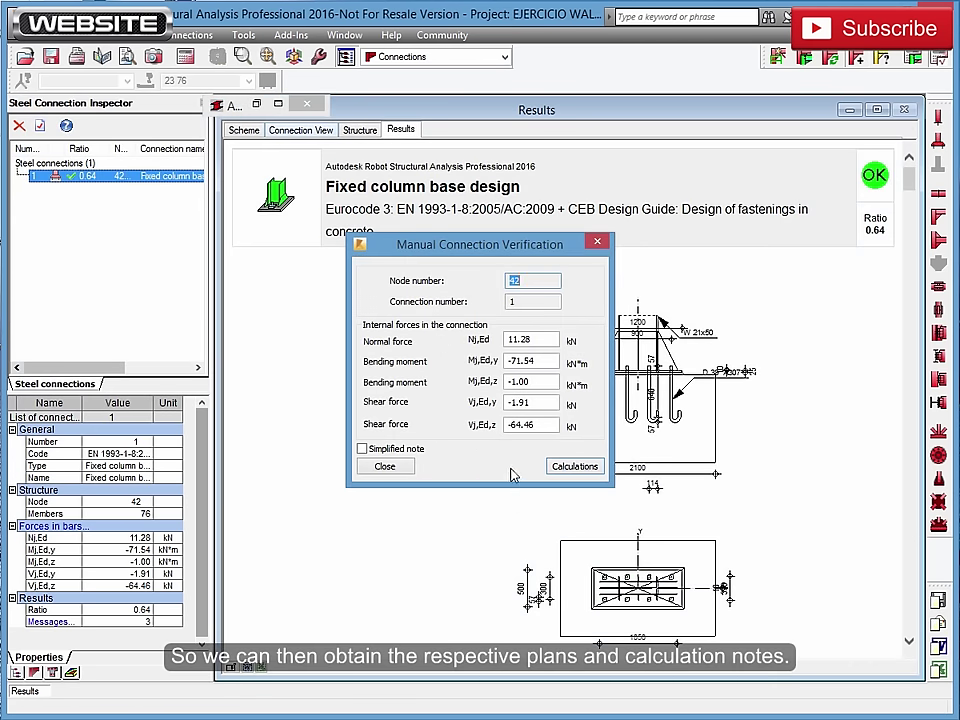
left_click(566, 467)
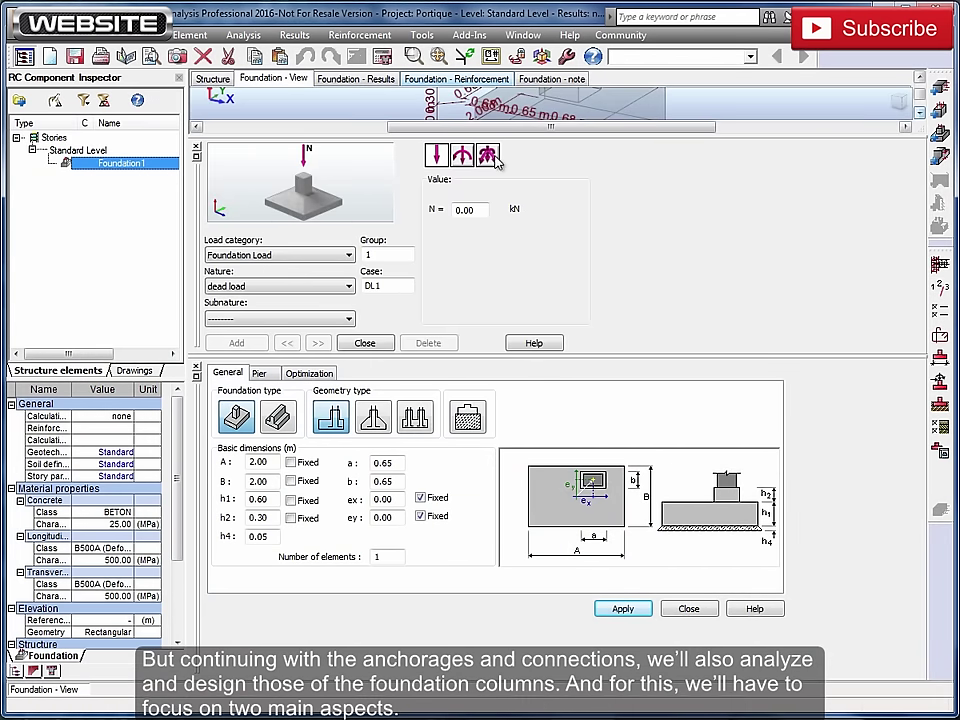
Define the DL1 dead load on the foundation with forces and moments in both directions, setting N to 11.40 kN.
left_click(490, 157)
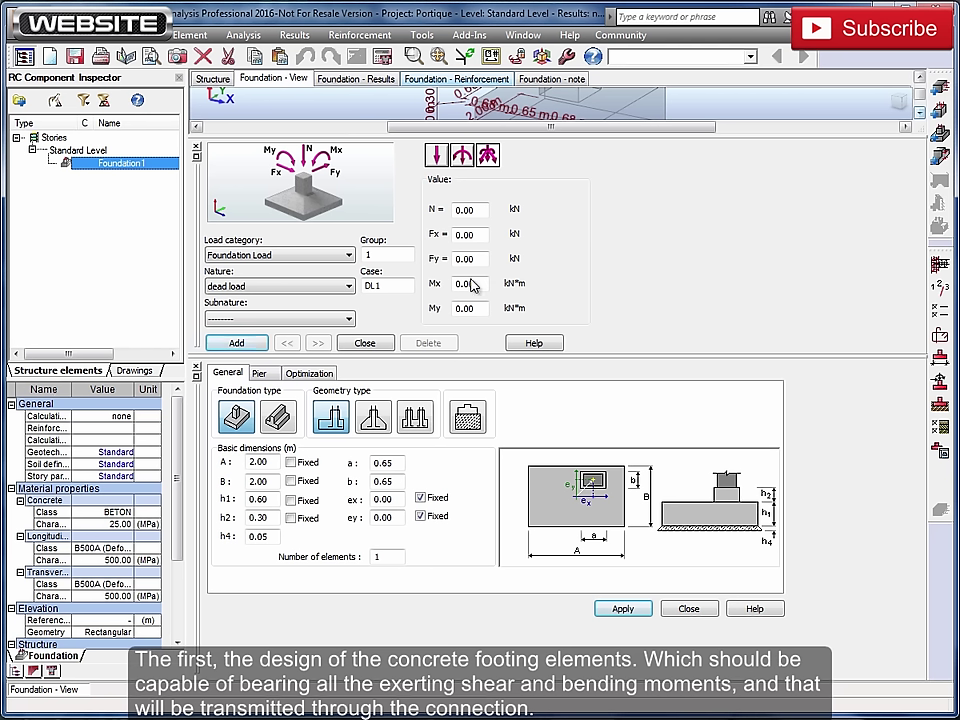
double_click(483, 210)
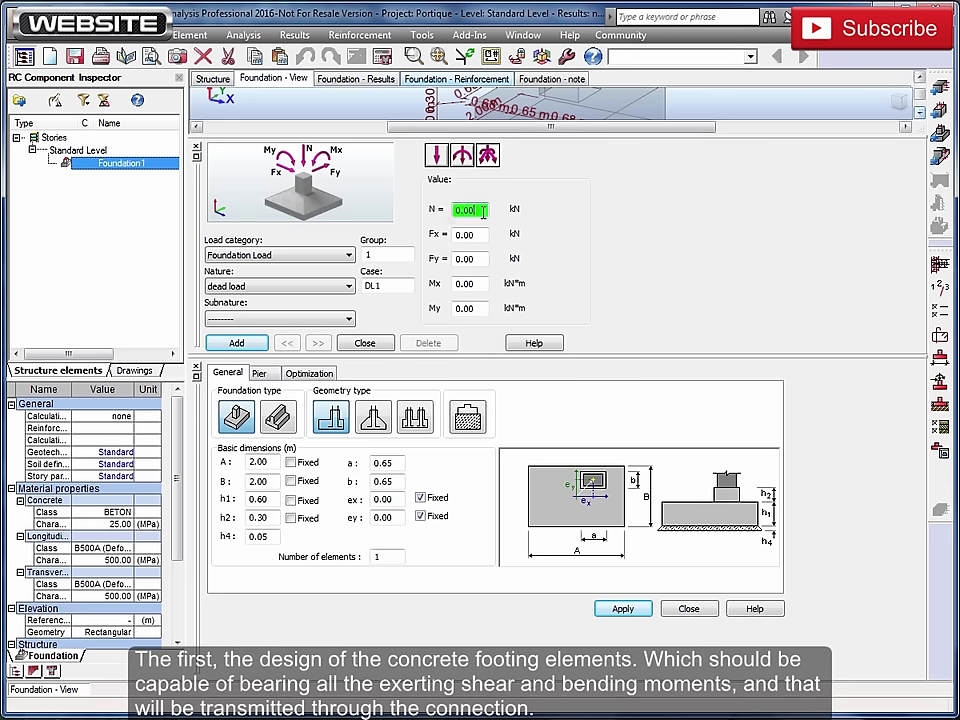
type("11.40")
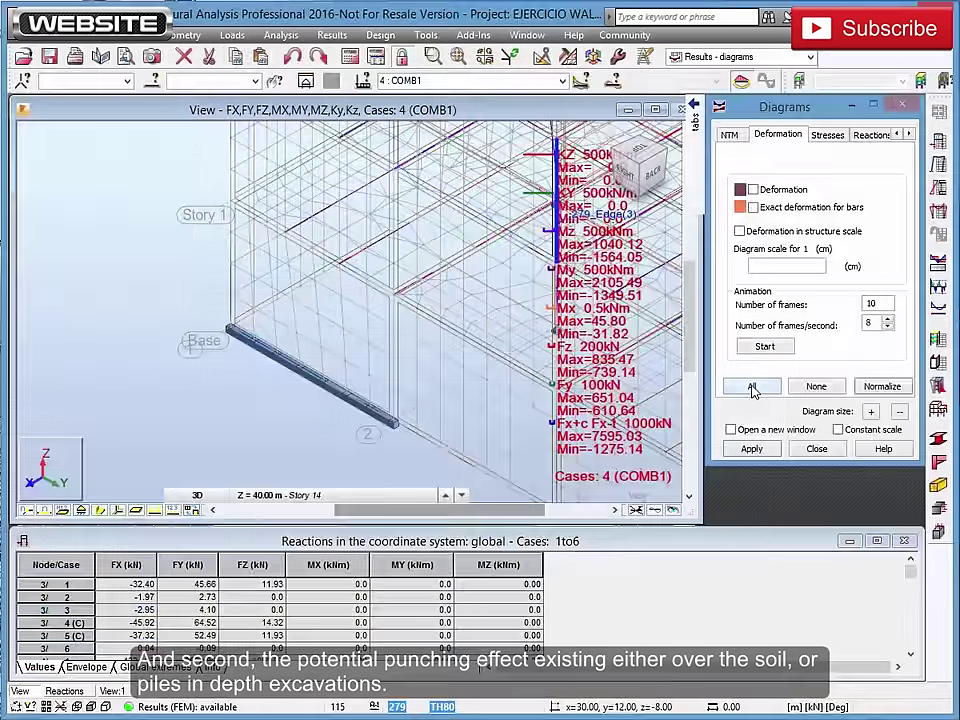
Apply the result diagram settings to the structure for combination COMB1.
left_click(755, 450)
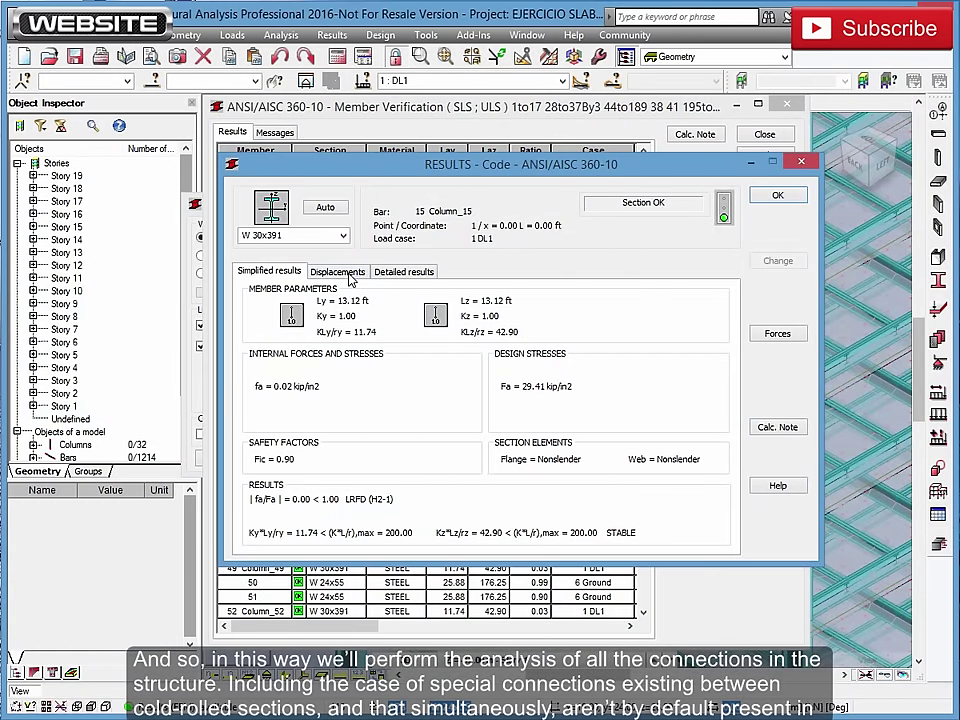
Examine the displacement results of Column_15 in the ANSI/AISC 360-10 member verification.
left_click(340, 272)
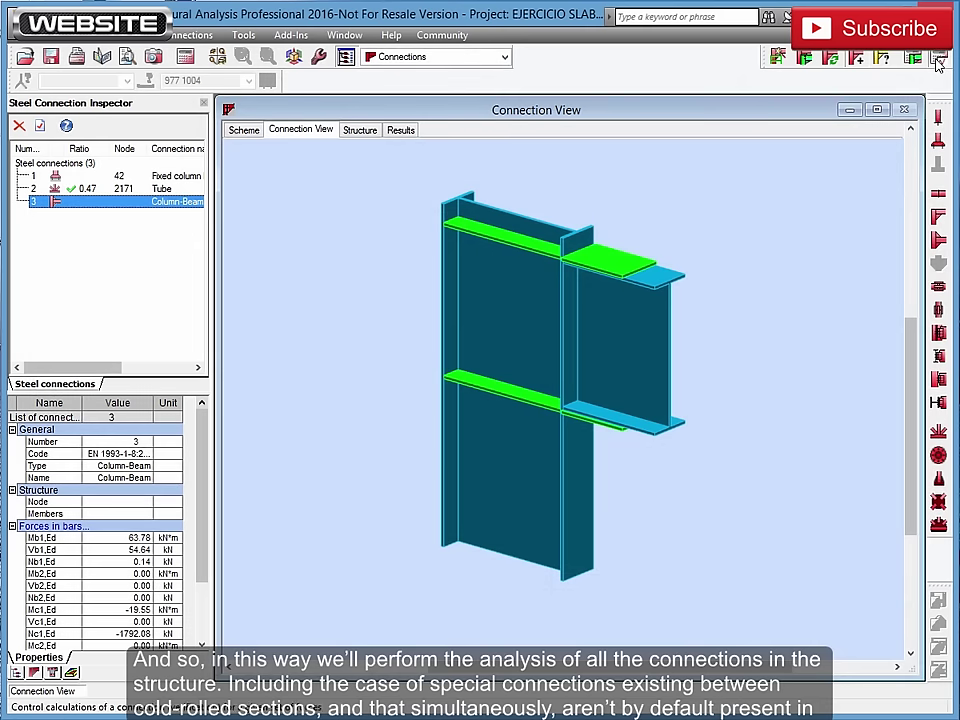
Run the manual verification of column-beam connection 3 with its listed internal forces.
left_click(938, 62)
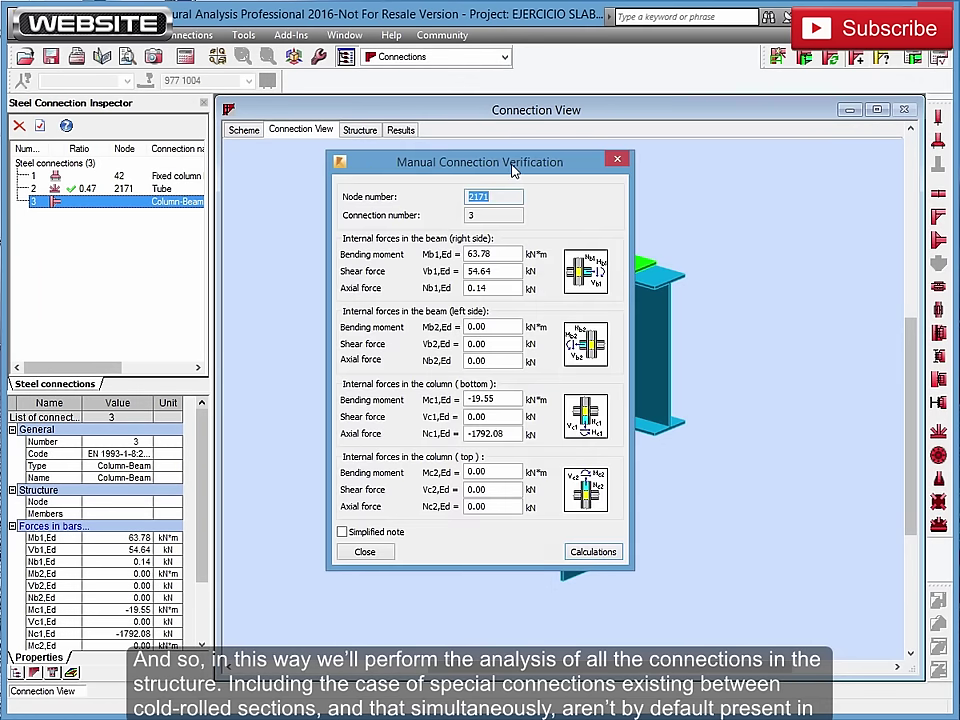
left_click_drag(502, 175, 590, 175)
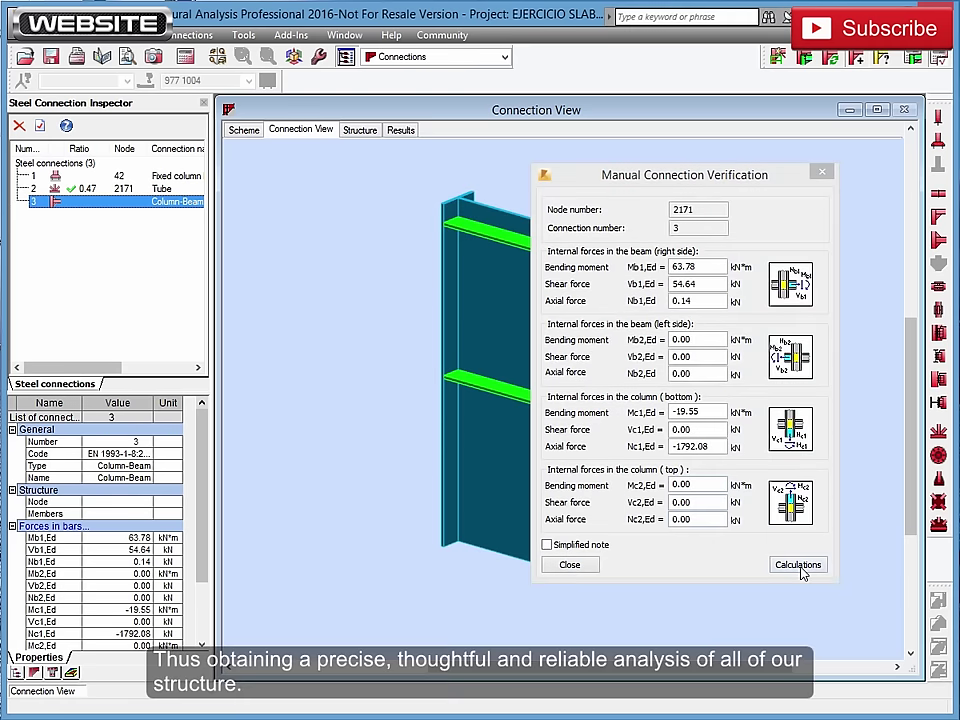
left_click(798, 566)
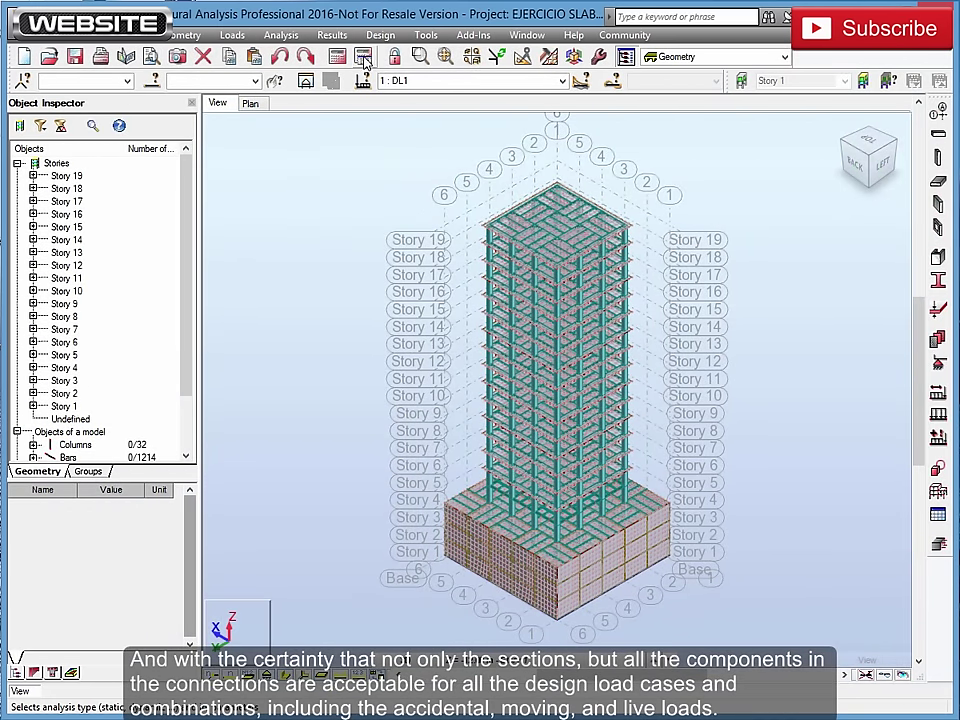
Review the analysis types assigned to the load cases of the tower model and close the analysis settings.
left_click(363, 58)
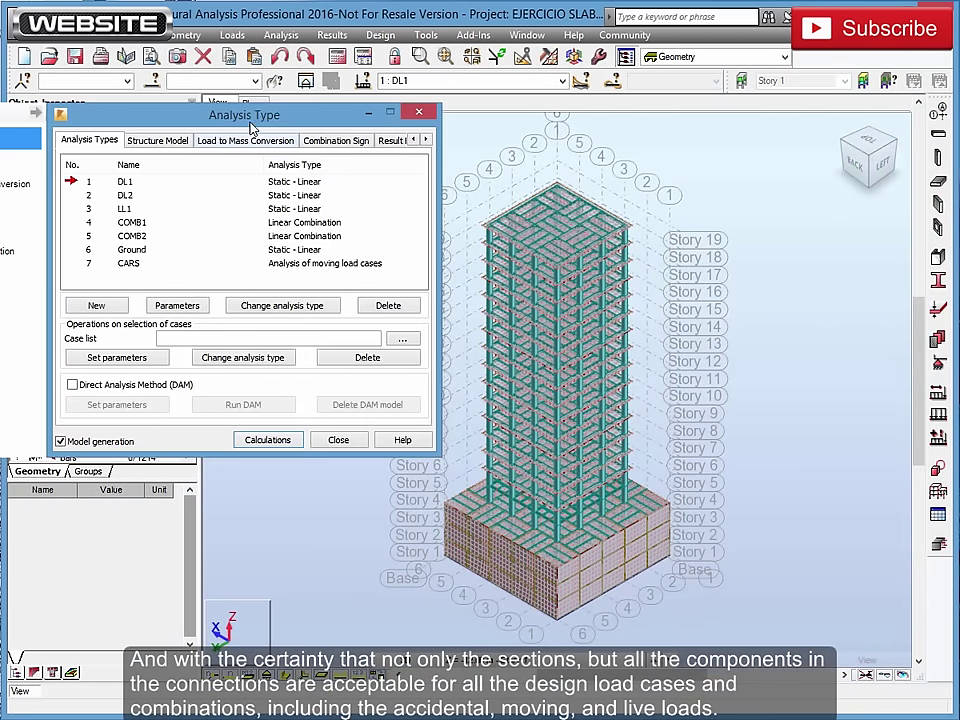
left_click_drag(253, 124, 350, 121)
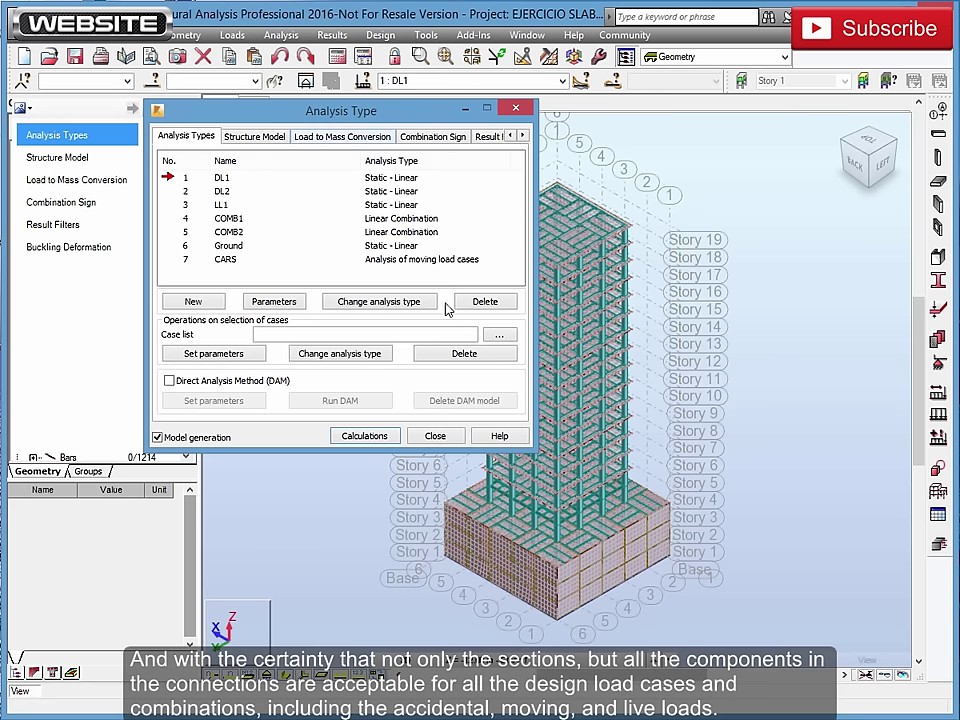
left_click(808, 208)
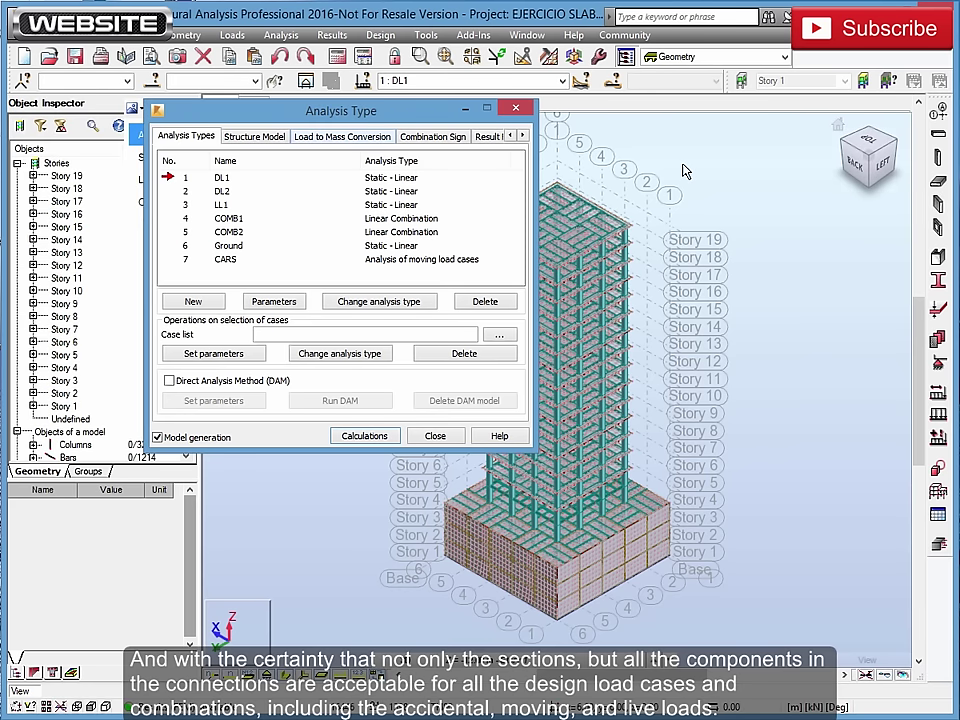
left_click(518, 114)
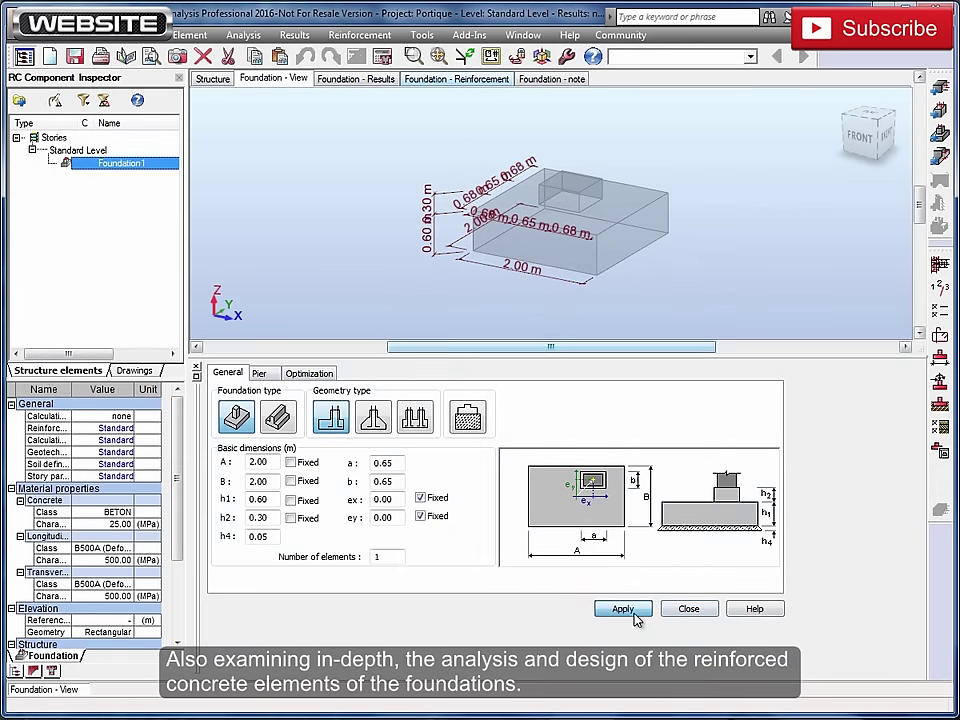
Apply the geometry definition of the spread footing.
left_click(626, 610)
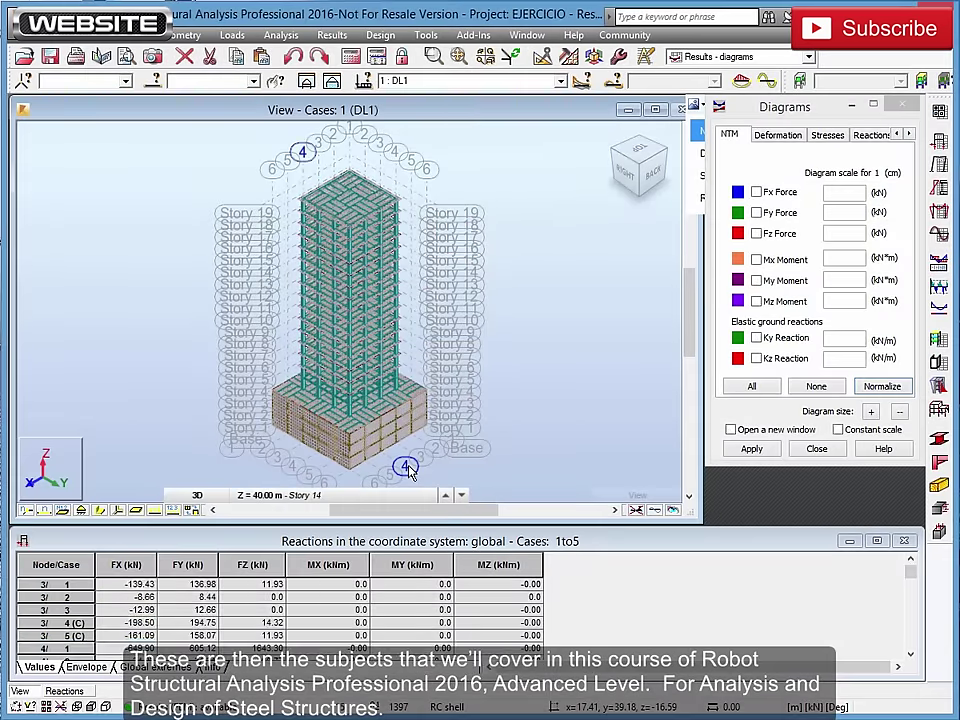
Isolate the frame on grid axis 4 in a separate view and turn it to the RIGHT elevation.
left_click(406, 467)
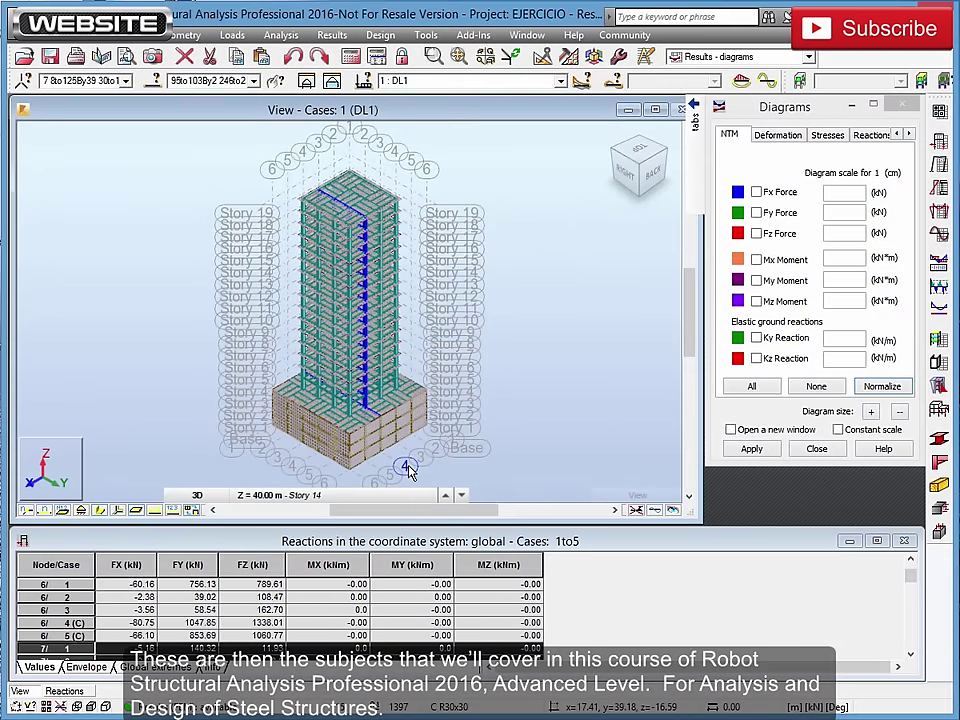
left_click(306, 84)
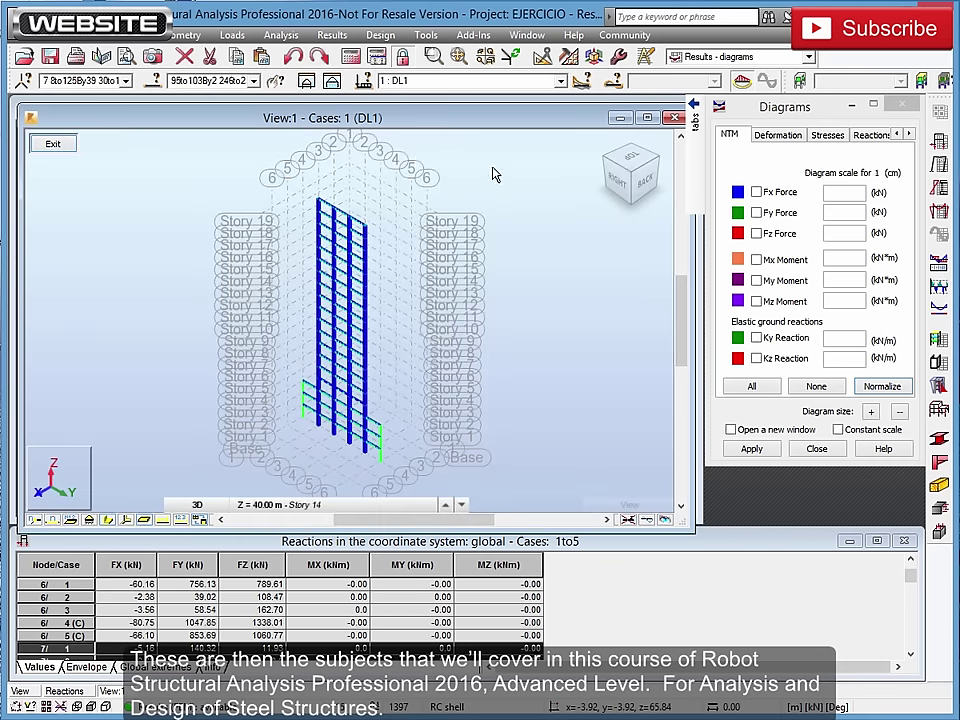
left_click(610, 183)
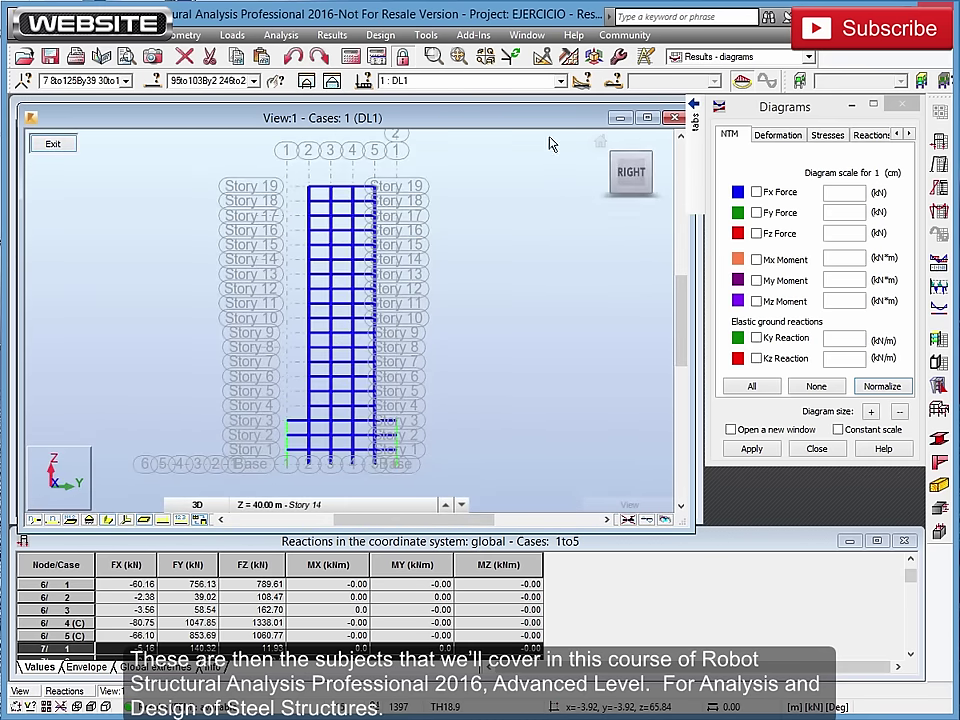